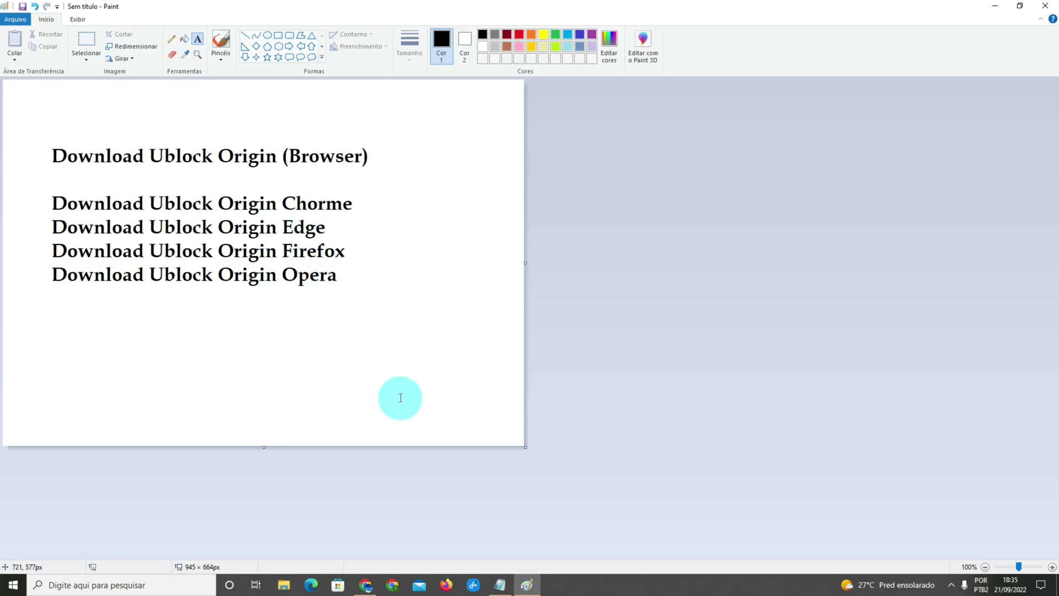
{"action": "left_click", "coordinate": [366, 584]}
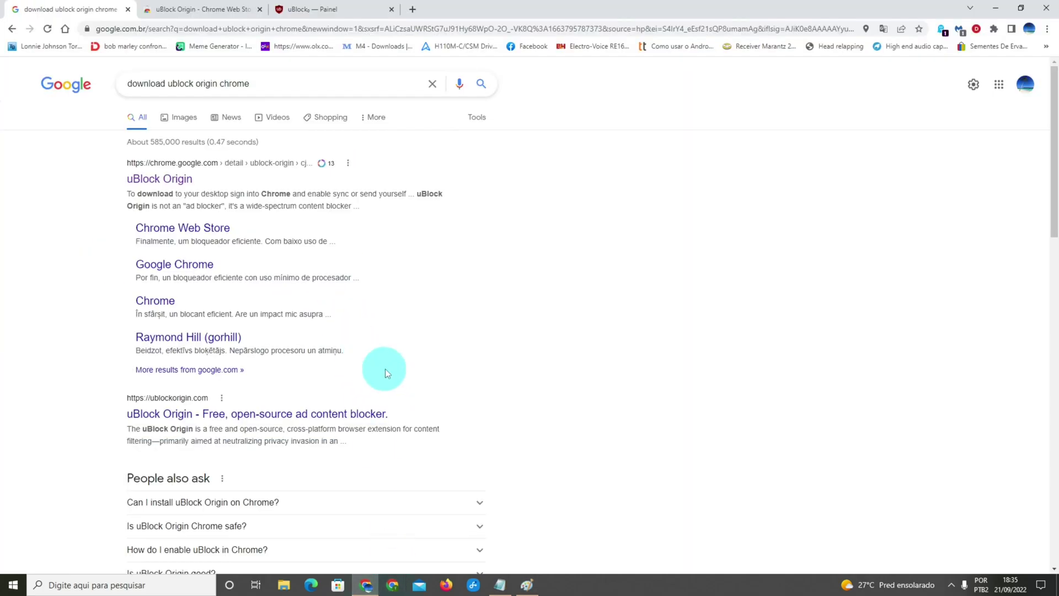
{"action": "left_click", "coordinate": [218, 86]}
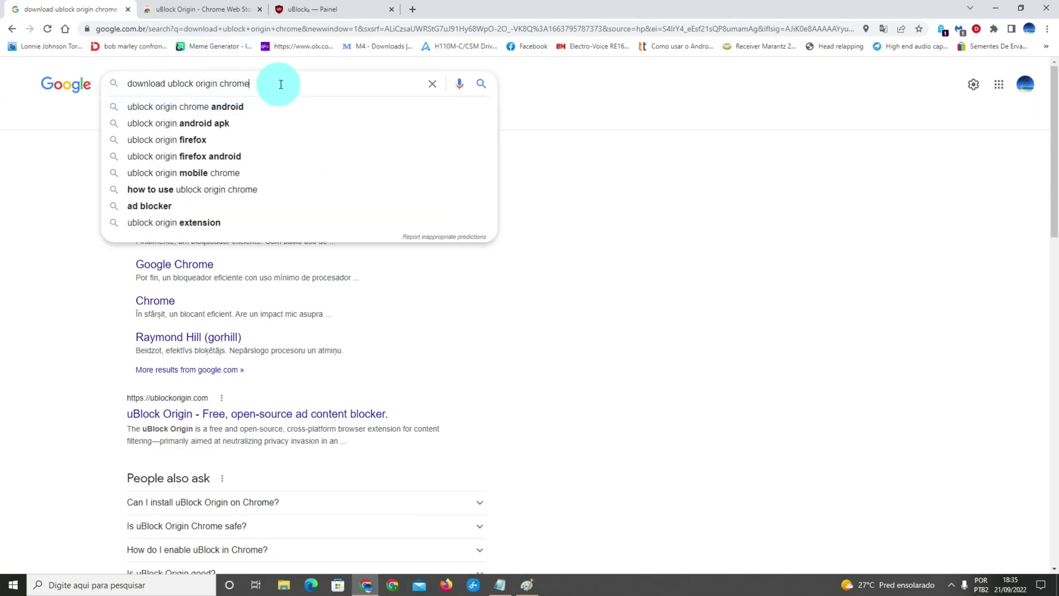
{"action": "key", "text": "Return"}
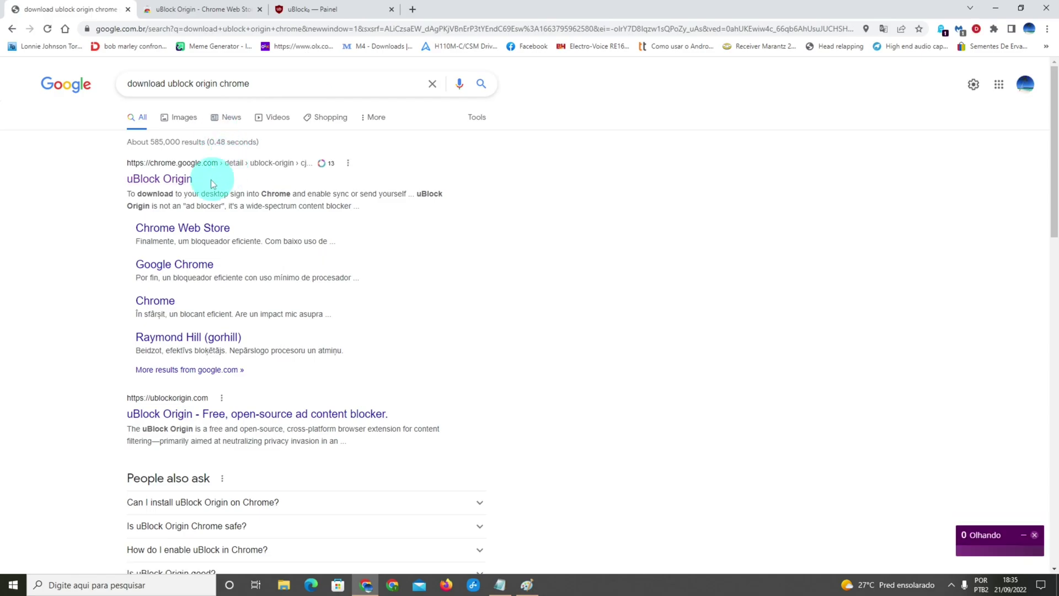
Step: Open the uBlock Origin Web Store page and show Chrome's installed extensions list
{"action": "left_click", "coordinate": [171, 179]}
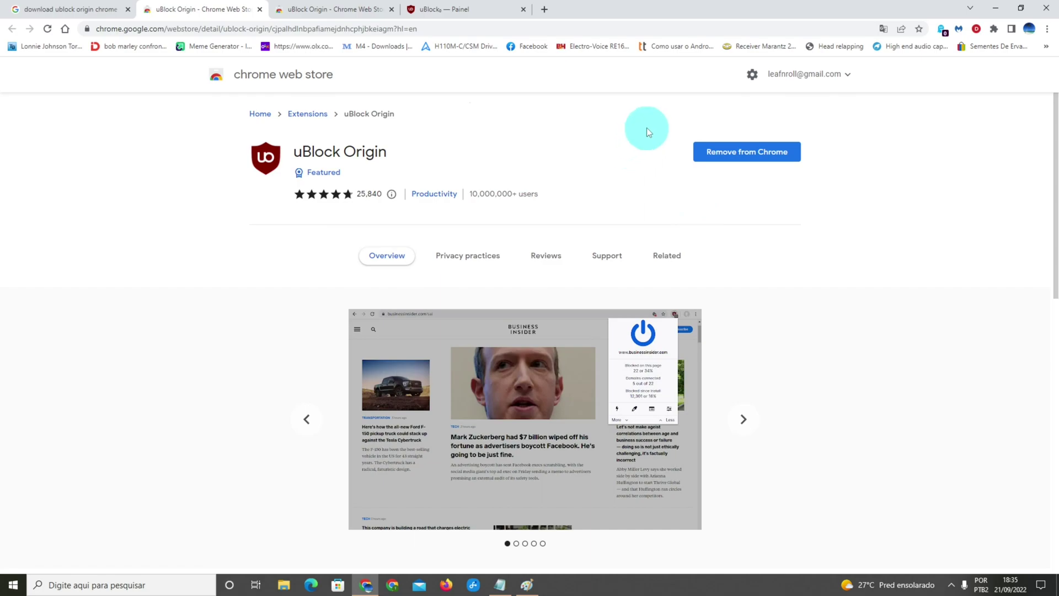
{"action": "left_click", "coordinate": [995, 30]}
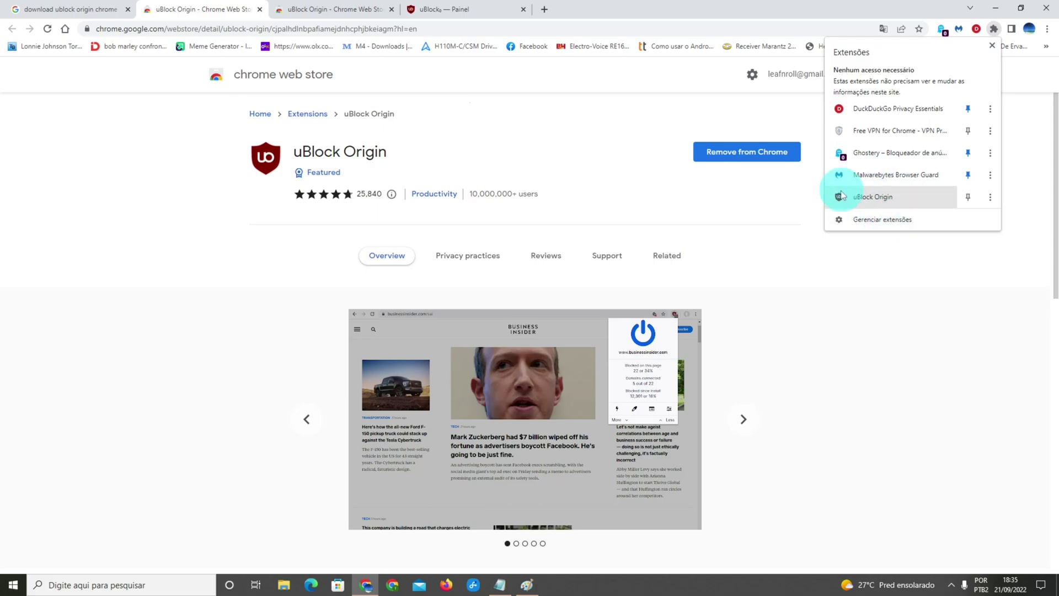
Step: Open uBlock Origin's popup for chrome.google.com and toggle blocking off, then back on
{"action": "left_click", "coordinate": [891, 200]}
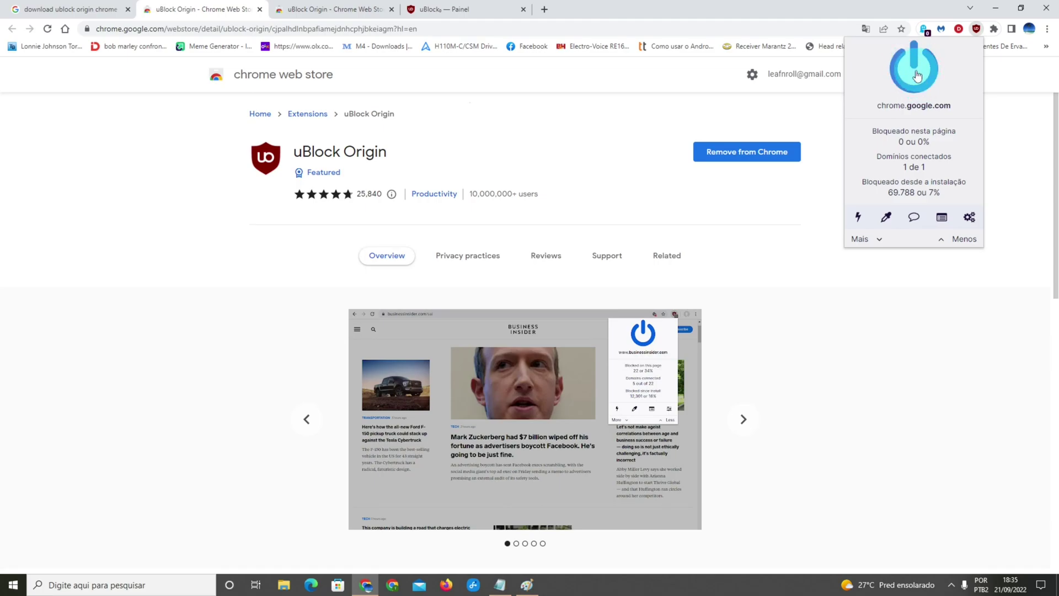
{"action": "left_click", "coordinate": [917, 77]}
{"action": "left_click", "coordinate": [919, 81]}
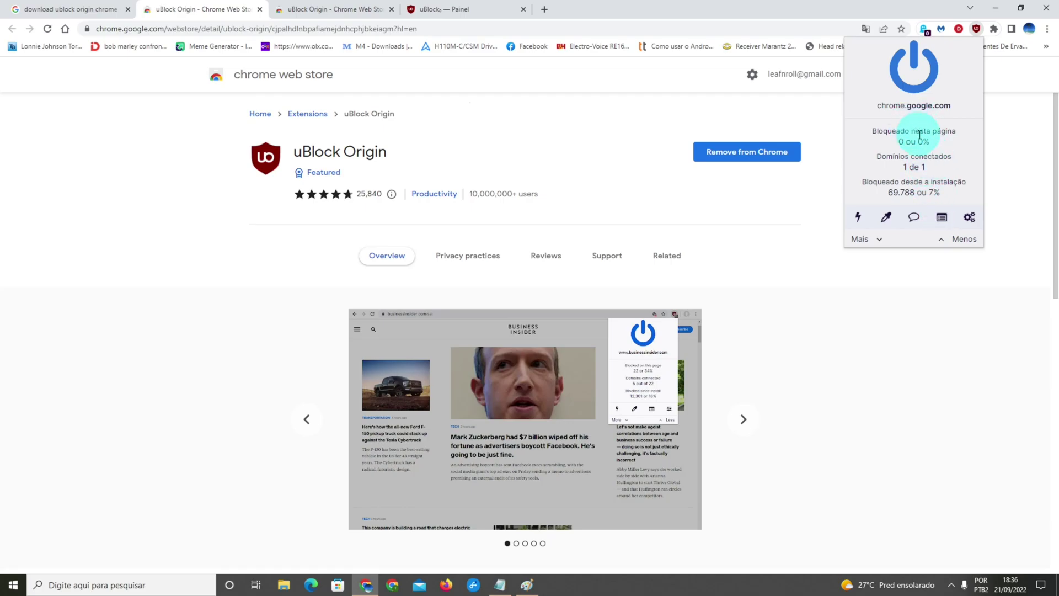
Step: Open uBlock Origin's dashboard and discard the unsaved filter edits
{"action": "left_click", "coordinate": [973, 222]}
{"action": "left_click", "coordinate": [60, 68]}
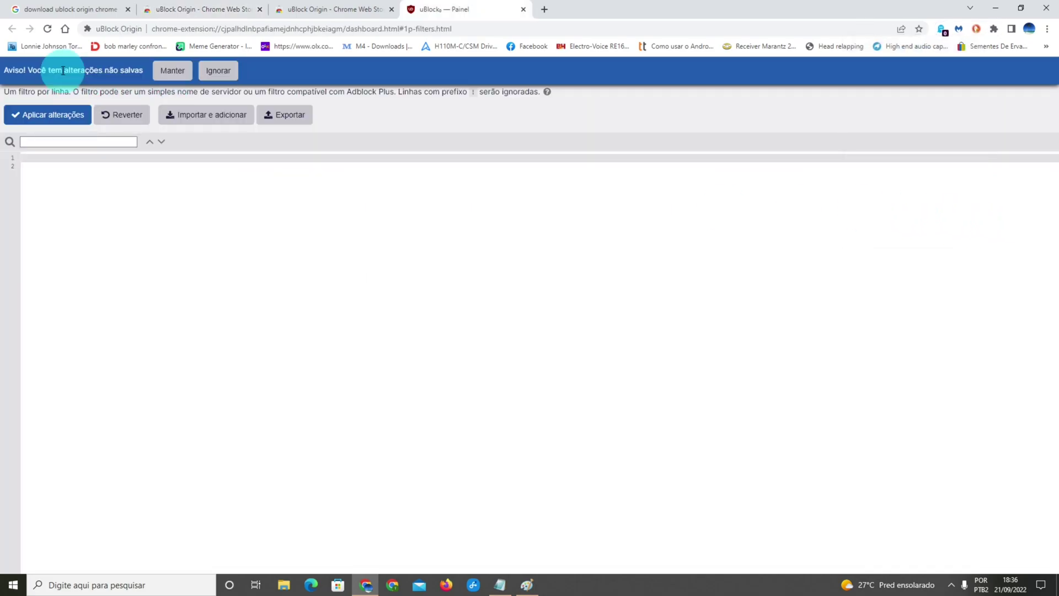
{"action": "left_click", "coordinate": [208, 73]}
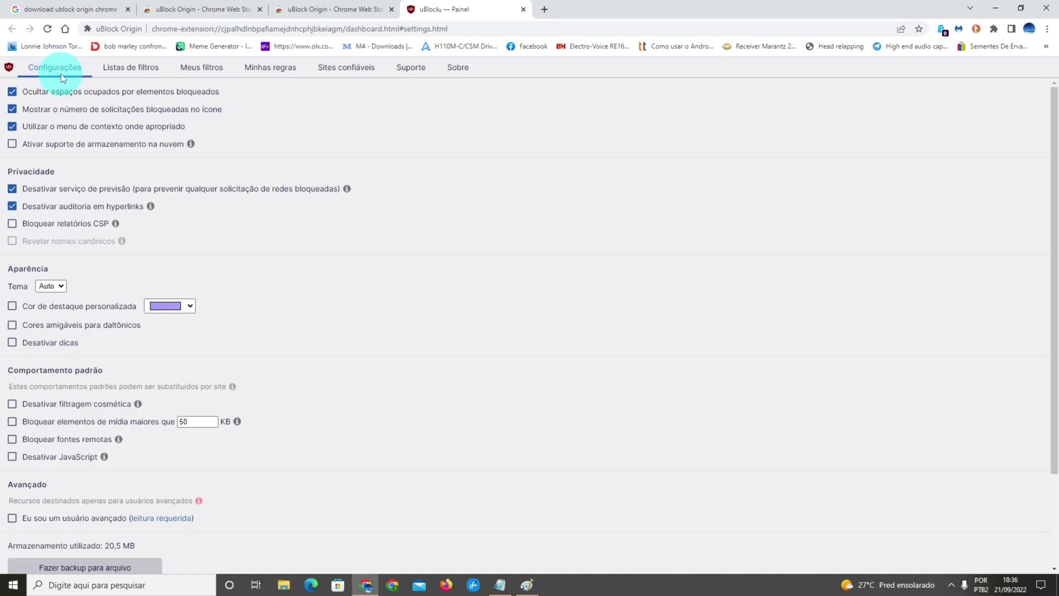
Step: Delete the old Facebook filter lines 3 to 6 in My filters, leaving it empty
{"action": "left_click", "coordinate": [118, 66]}
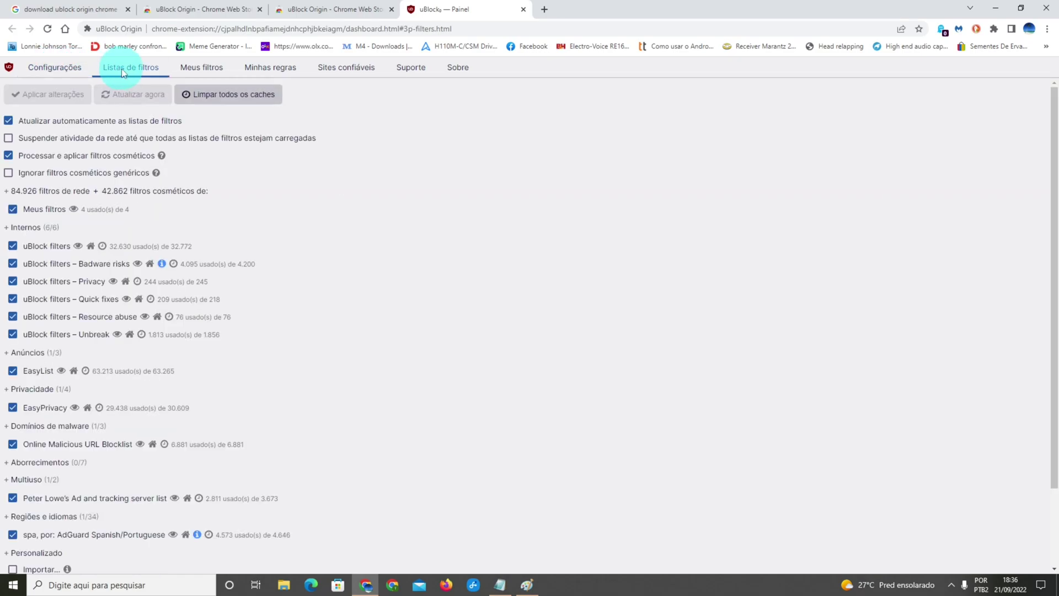
{"action": "left_click", "coordinate": [198, 69]}
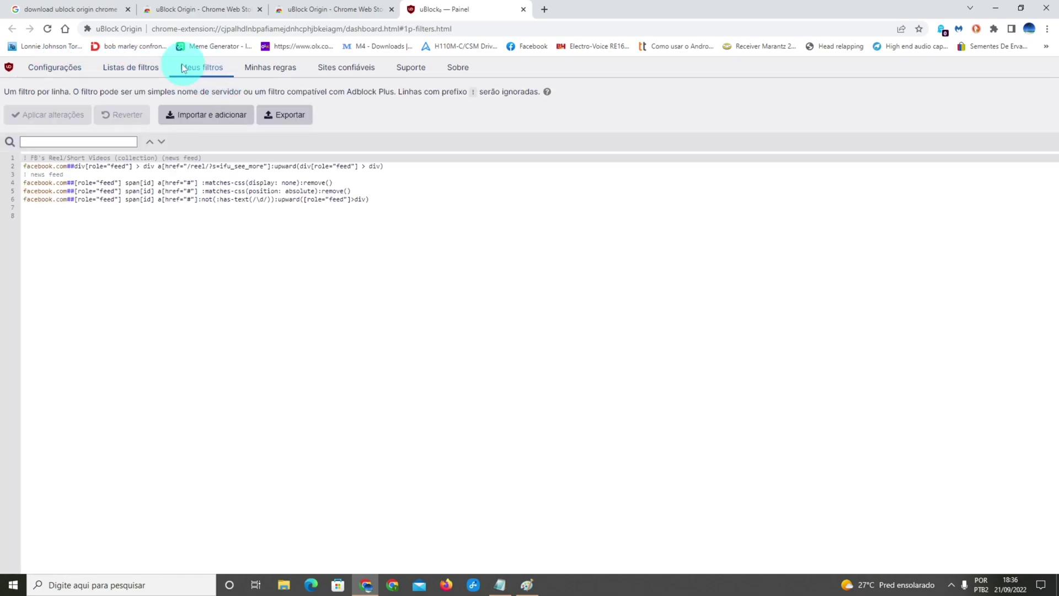
{"action": "left_click_drag", "start_coordinate": [385, 209], "coordinate": [230, 146]}
{"action": "key", "text": "Delete"}
{"action": "key", "text": "Delete"}
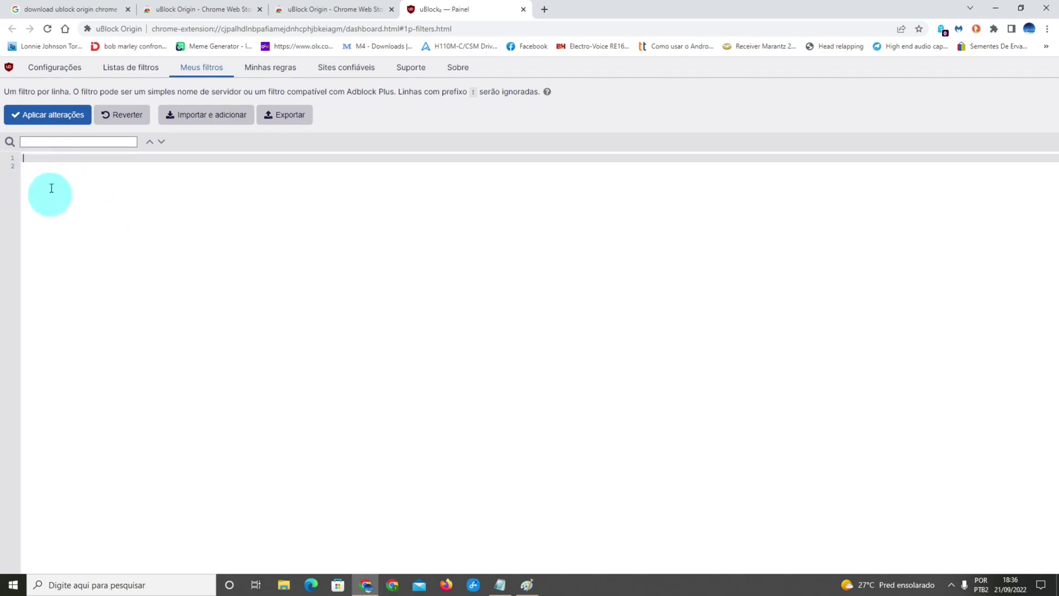
Step: Copy the two-line FB Reel/Short Videos rule from Rastreio.txt in Notepad
{"action": "left_click", "coordinate": [494, 583]}
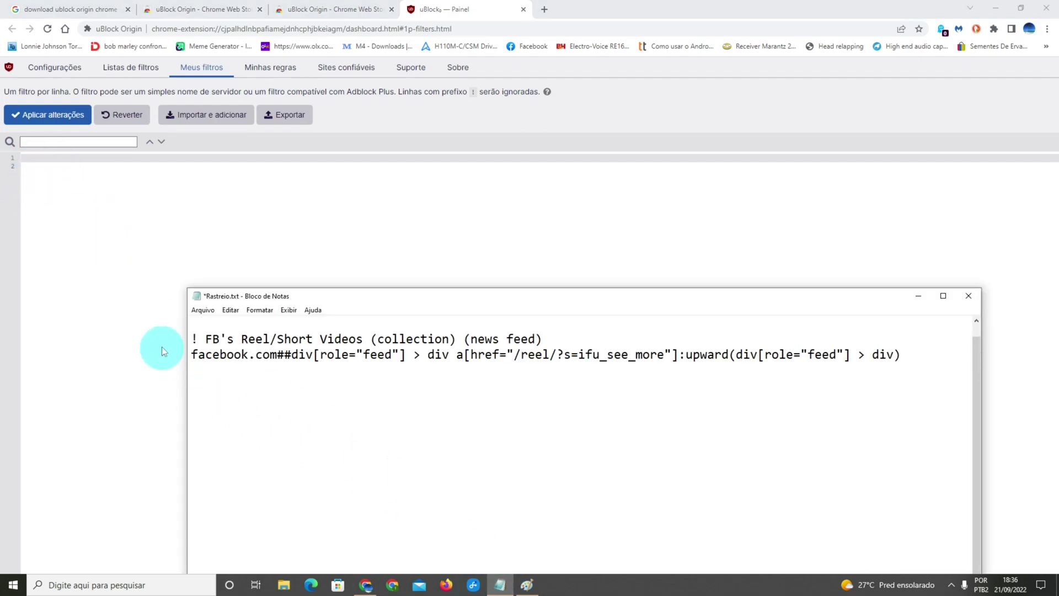
{"action": "left_click_drag", "start_coordinate": [193, 338], "coordinate": [905, 367]}
{"action": "key", "text": "ctrl+c"}
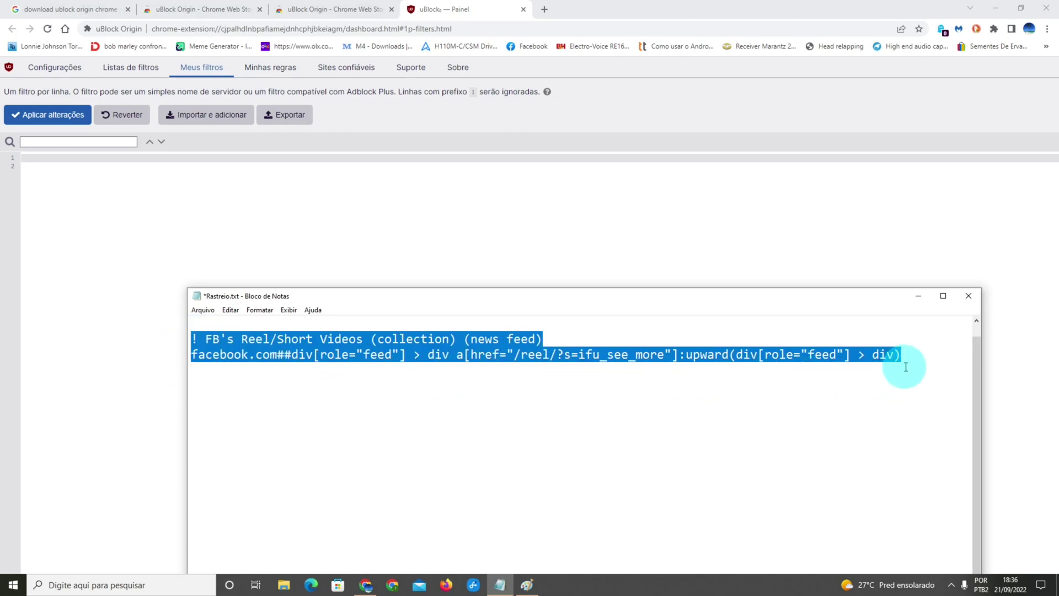
{"action": "left_click", "coordinate": [906, 367]}
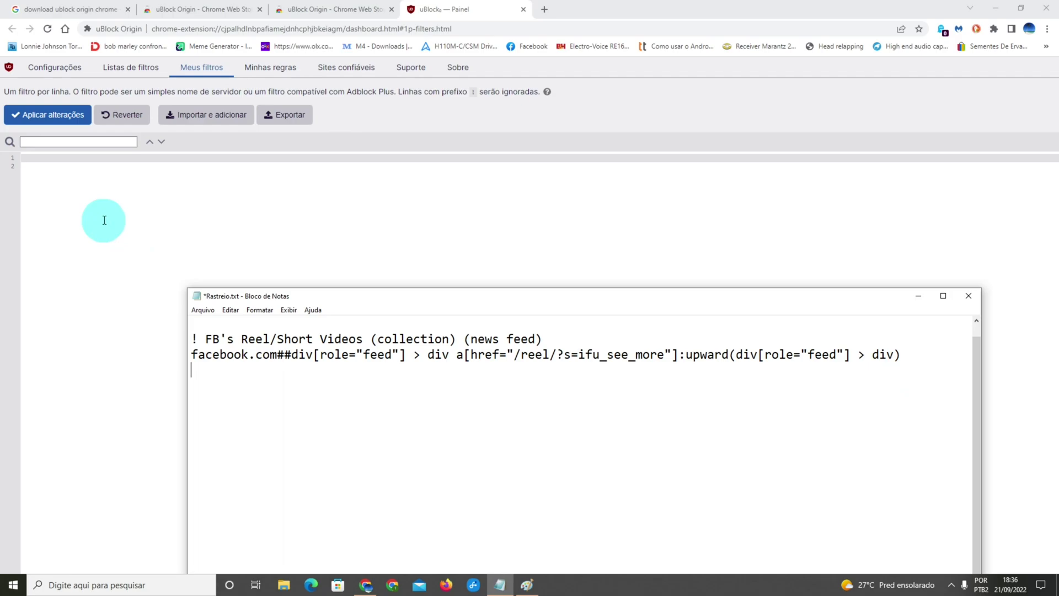
{"action": "left_click", "coordinate": [259, 414]}
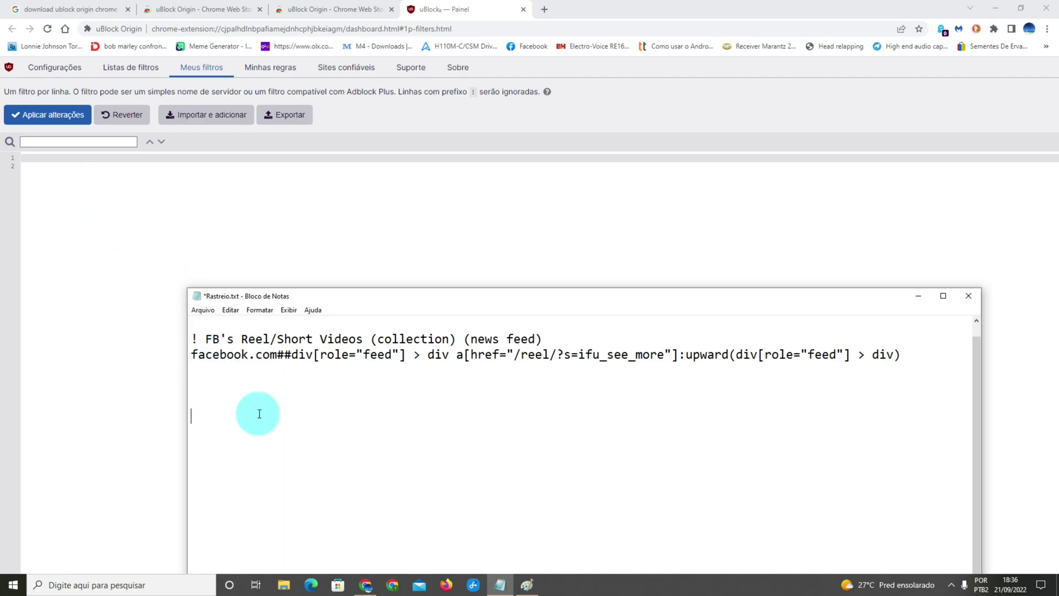
Step: Paste the Reels rule onto the first line of uBlock's My filters editor
{"action": "left_click", "coordinate": [50, 164]}
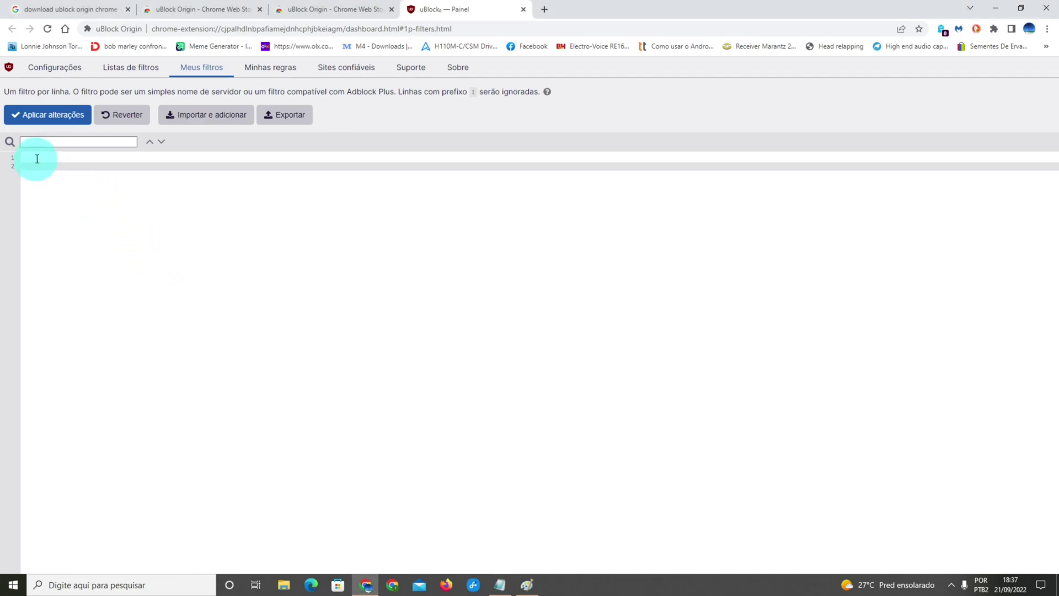
{"action": "left_click", "coordinate": [37, 158]}
{"action": "key", "text": "ctrl+v"}
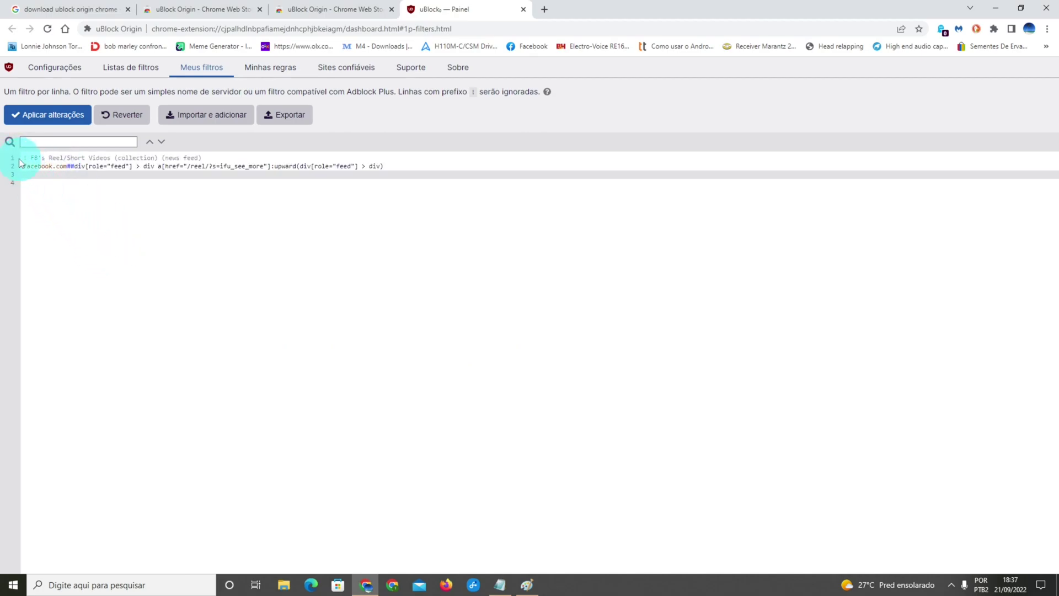
{"action": "left_click", "coordinate": [60, 204]}
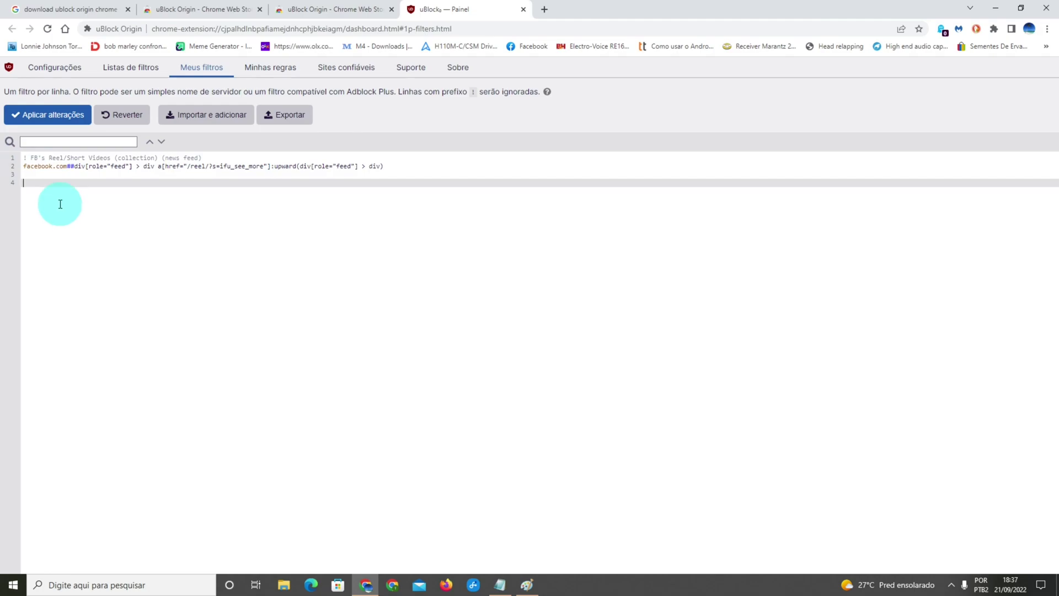
{"action": "left_click", "coordinate": [28, 174]}
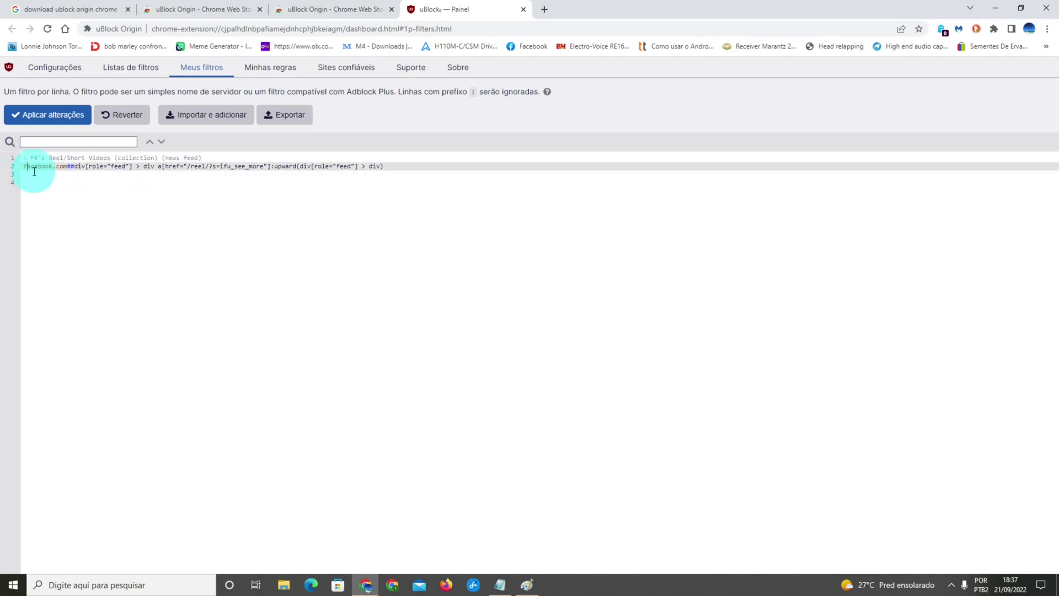
Step: Apply the Facebook Reels rule in My filters and close the uBlock dashboard tab
{"action": "left_click", "coordinate": [64, 117]}
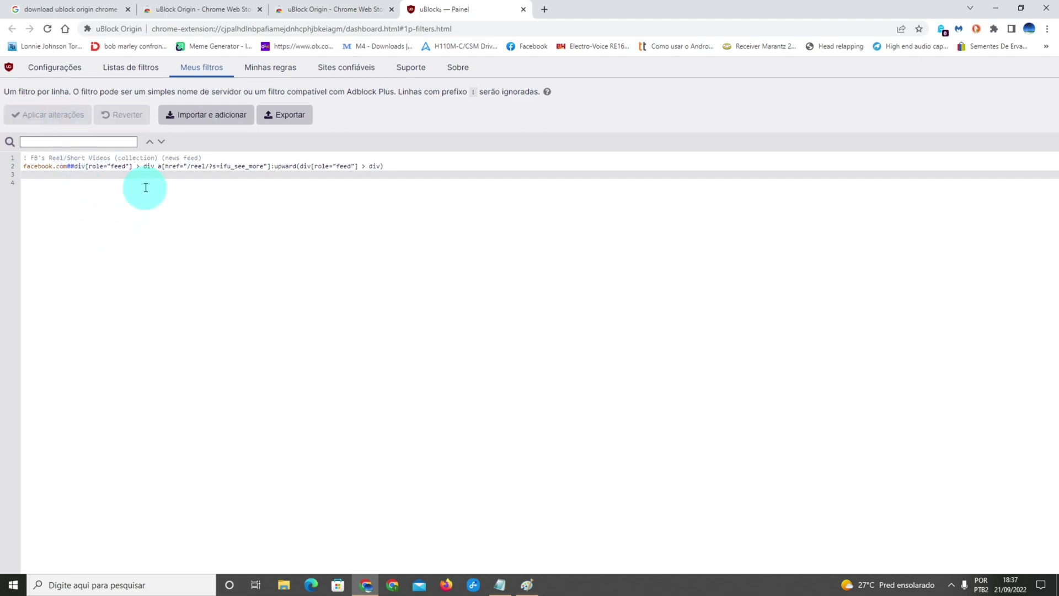
{"action": "left_click", "coordinate": [53, 66]}
{"action": "left_click", "coordinate": [523, 9]}
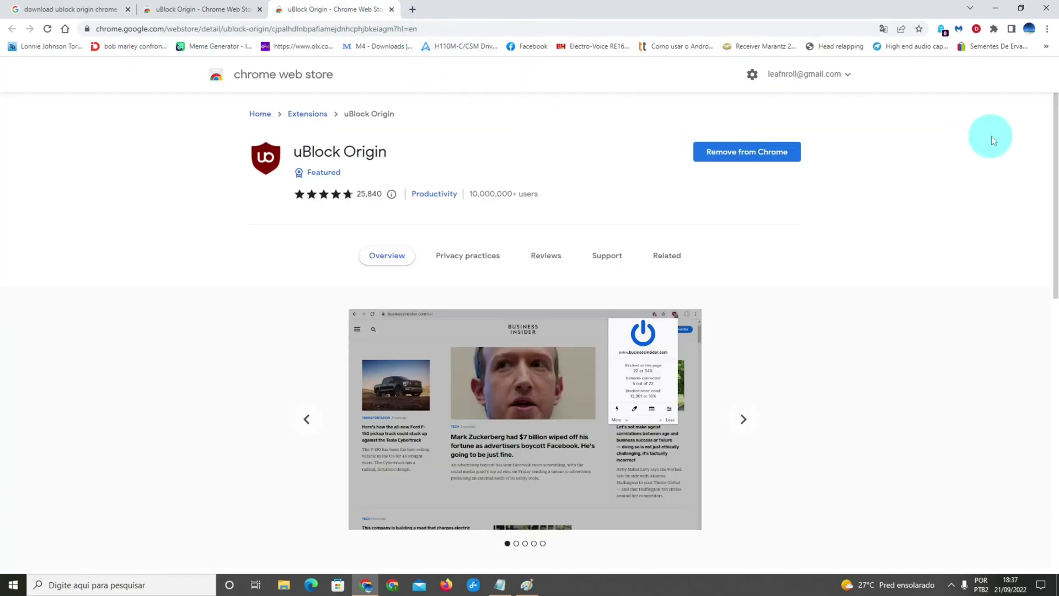
Step: Open uBlock Origin's popup from the Extensions menu and dismiss it
{"action": "left_click", "coordinate": [1047, 28]}
{"action": "left_click", "coordinate": [993, 29]}
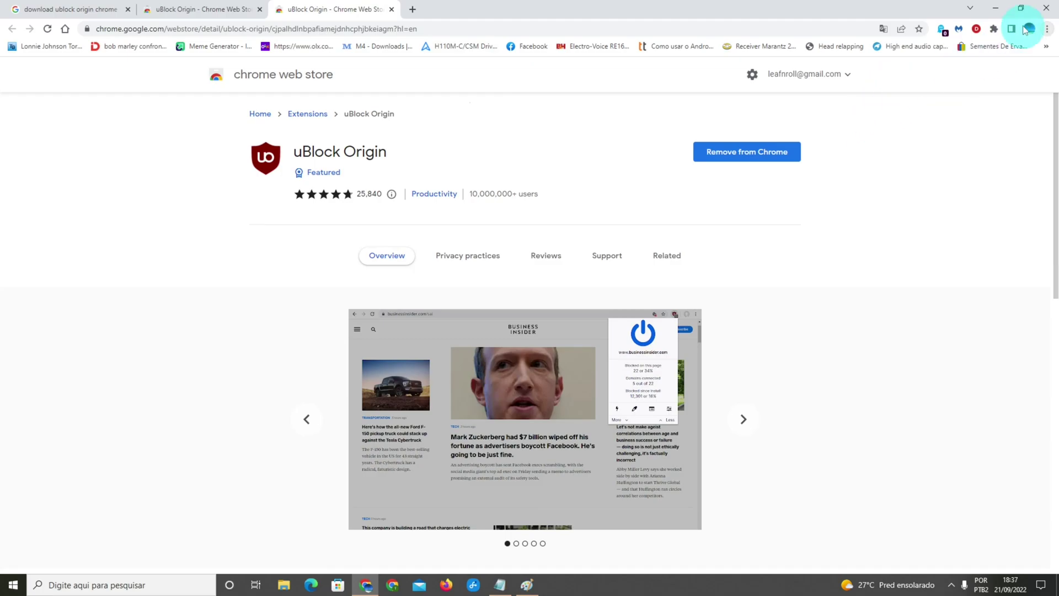
{"action": "left_click", "coordinate": [993, 29]}
{"action": "left_click", "coordinate": [911, 197]}
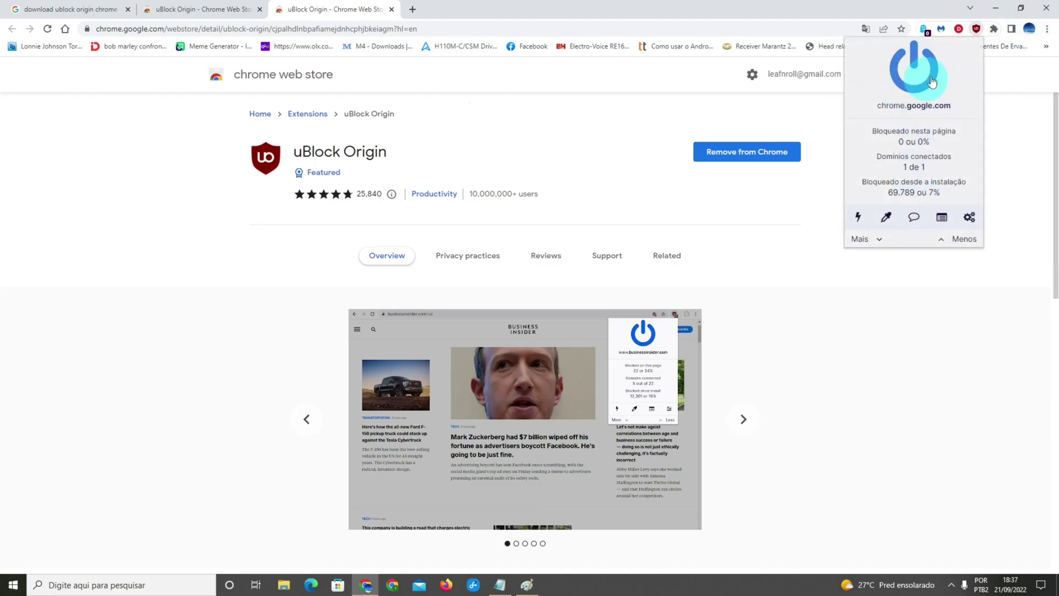
{"action": "left_click", "coordinate": [810, 263]}
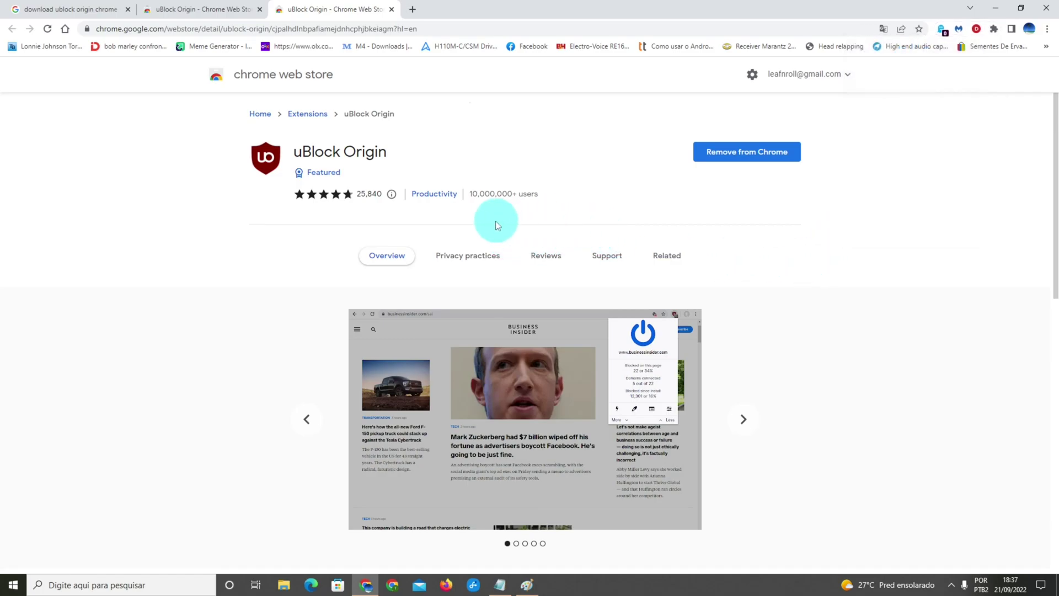